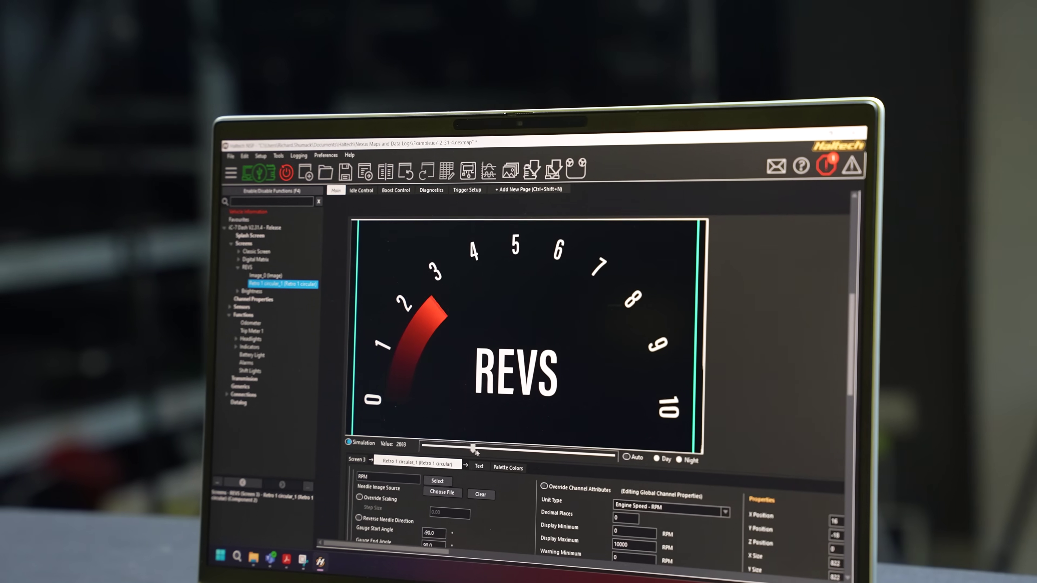
# Add a new blank Screen 4 to the iC-7 dash
pyautogui.moveTo(475, 452); pyautogui.dragTo(603, 454)
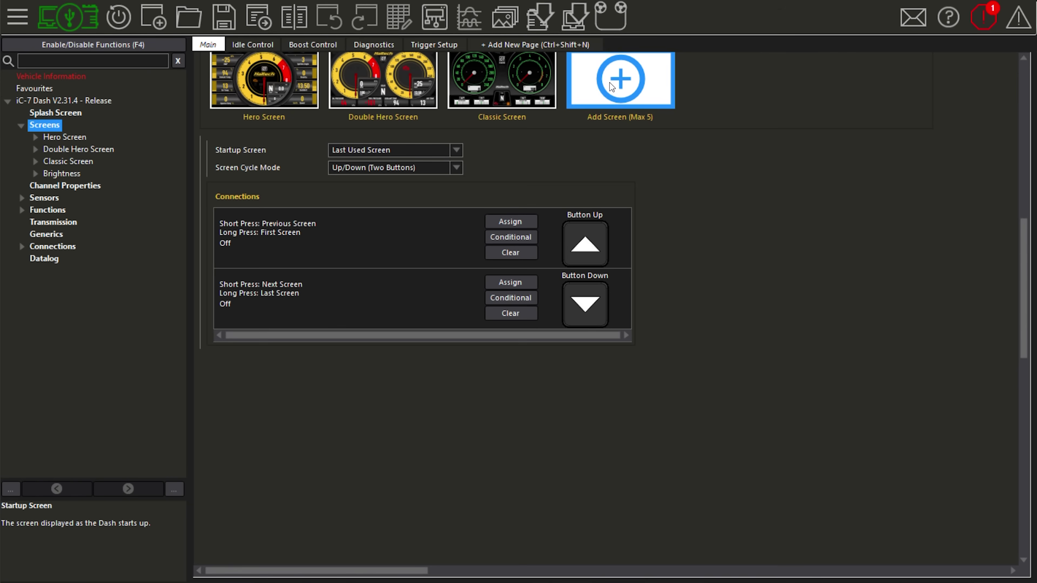
pyautogui.click(611, 87)
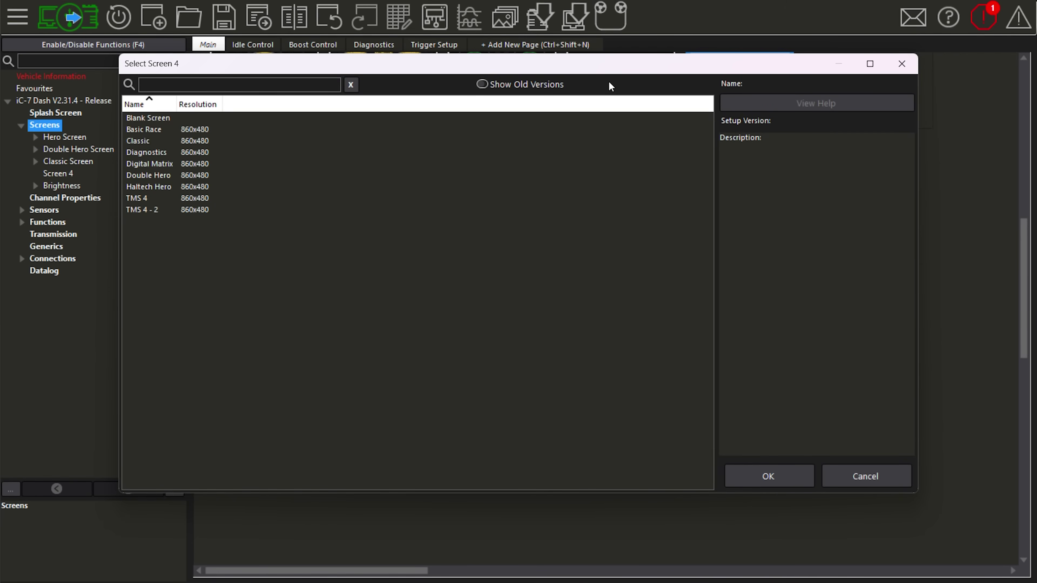
pyautogui.click(126, 119)
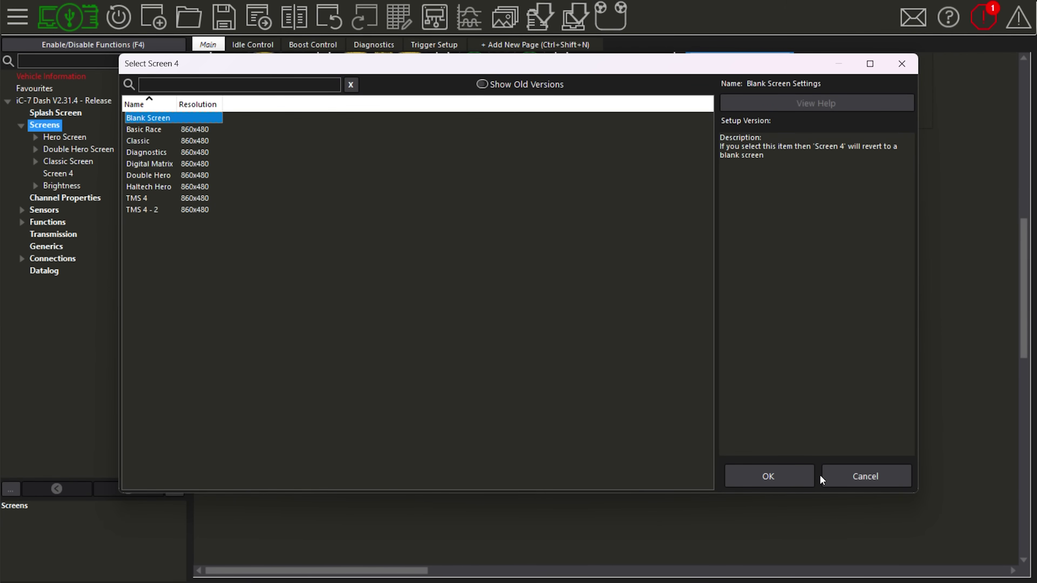
pyautogui.click(761, 482)
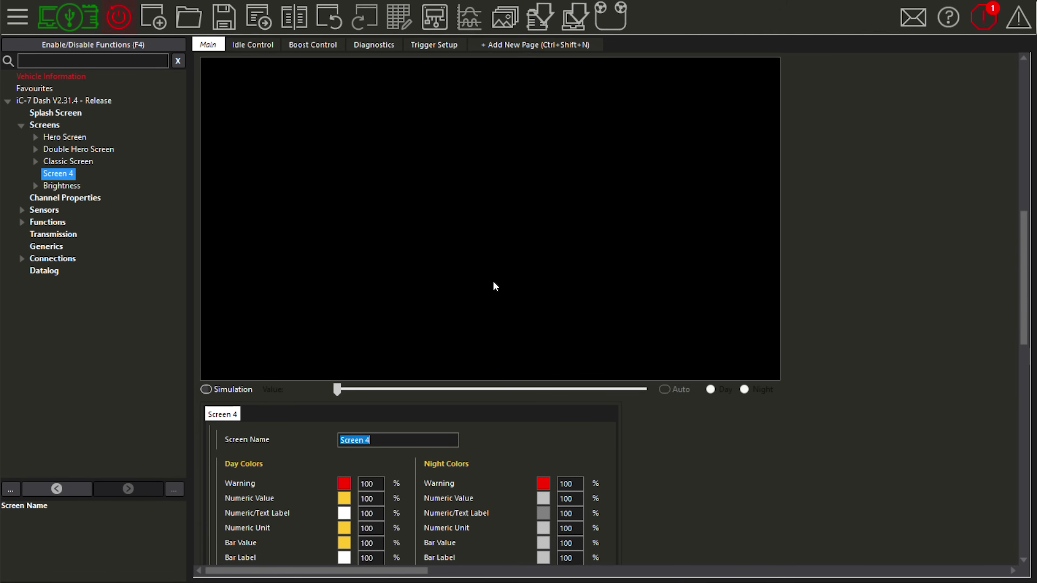
# Add a Retro 1 circular dial gauge to Screen 4
pyautogui.rightClick(414, 217)
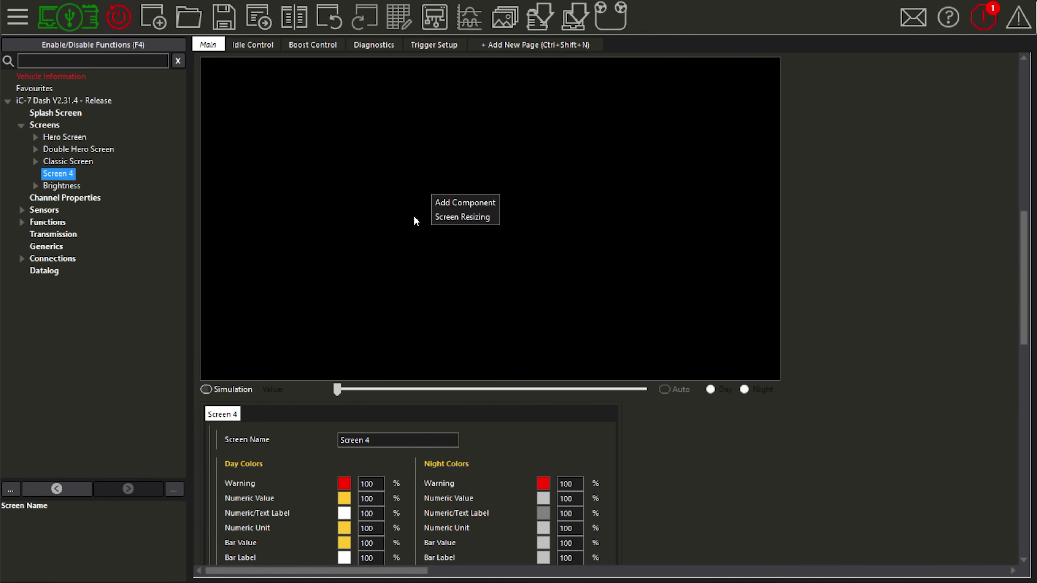
pyautogui.click(488, 202)
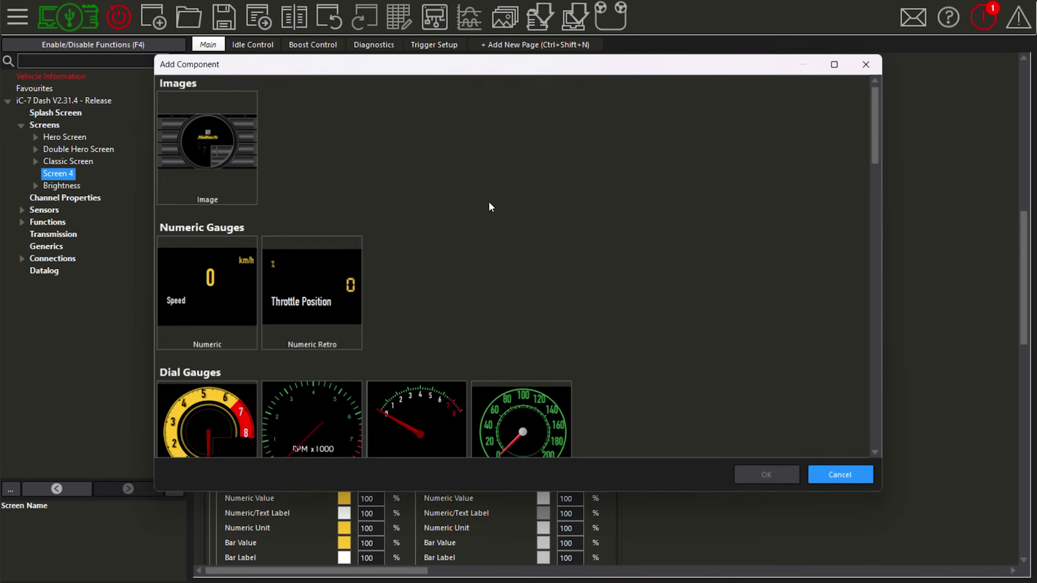
pyautogui.scroll(-3, 481, 187)
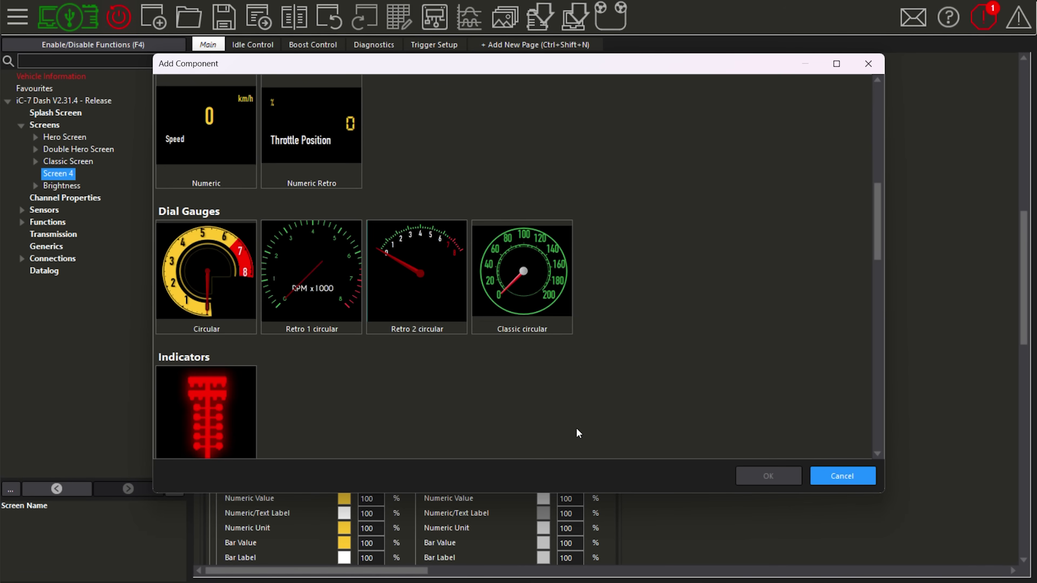
pyautogui.click(307, 266)
pyautogui.click(776, 477)
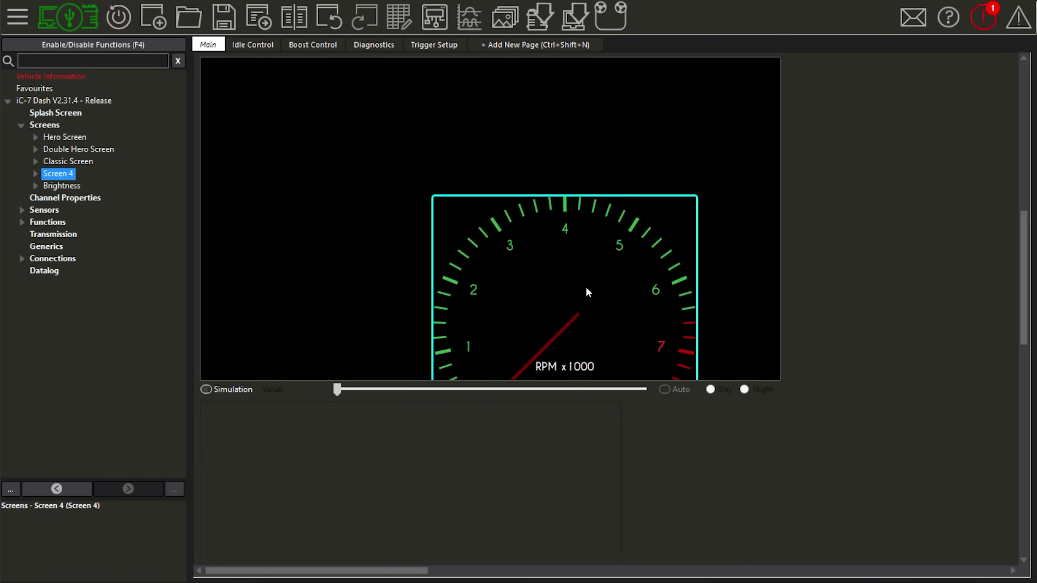
# Move the Retro 1 gauge up-left to X 203, Y 33 and start choosing its needle image
pyautogui.moveTo(556, 275); pyautogui.dragTo(468, 167)
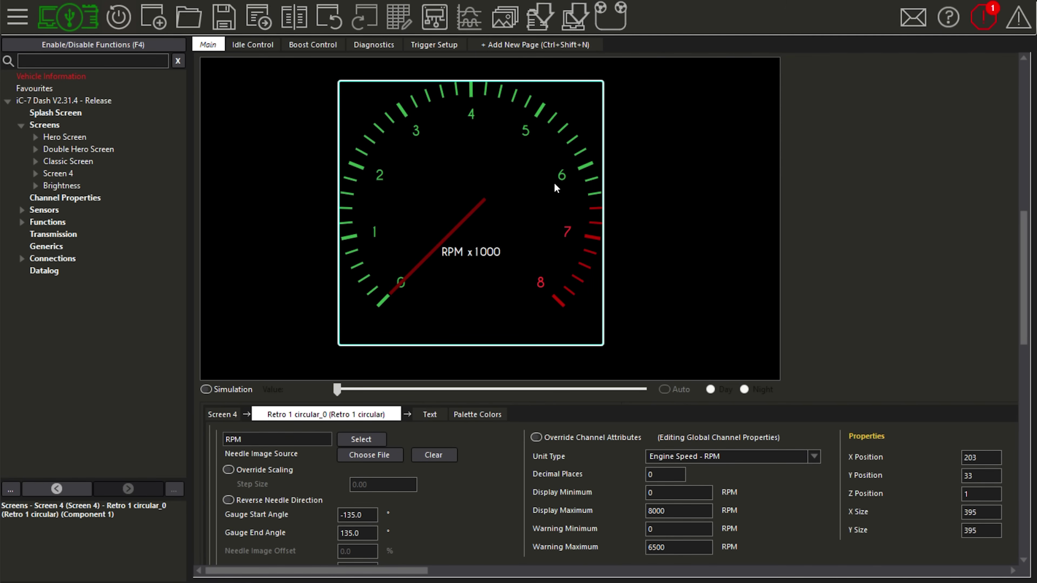
pyautogui.scroll(-2, 538, 182)
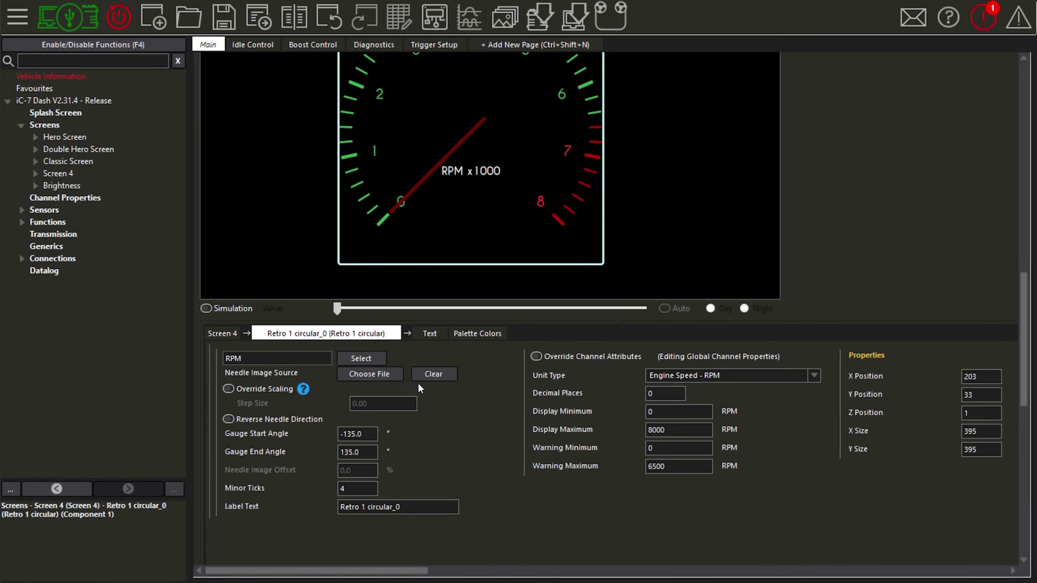
pyautogui.click(395, 378)
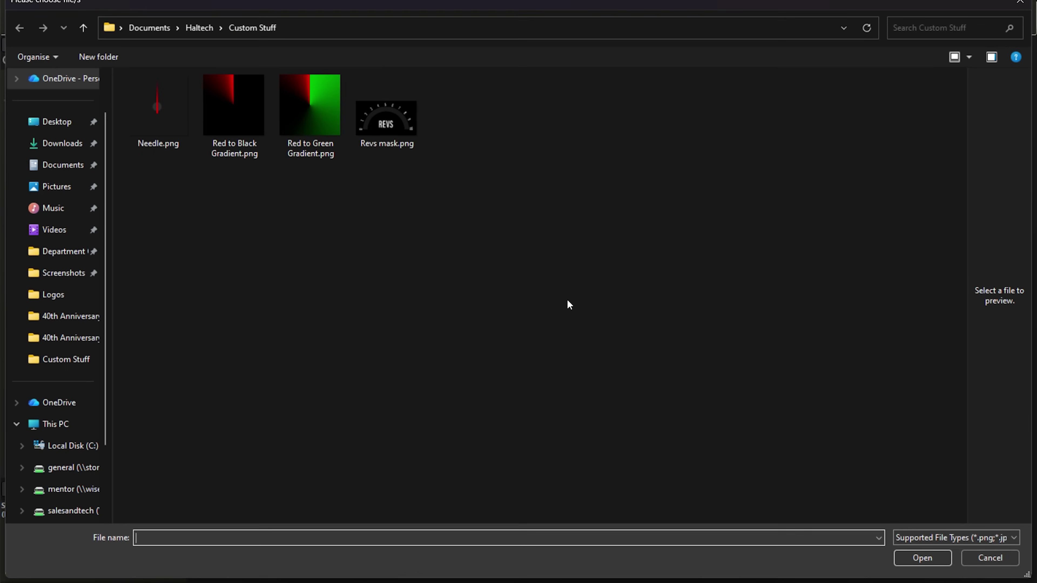
# Upload Needle.png from the Custom Stuff folder into the image library
pyautogui.click(157, 111)
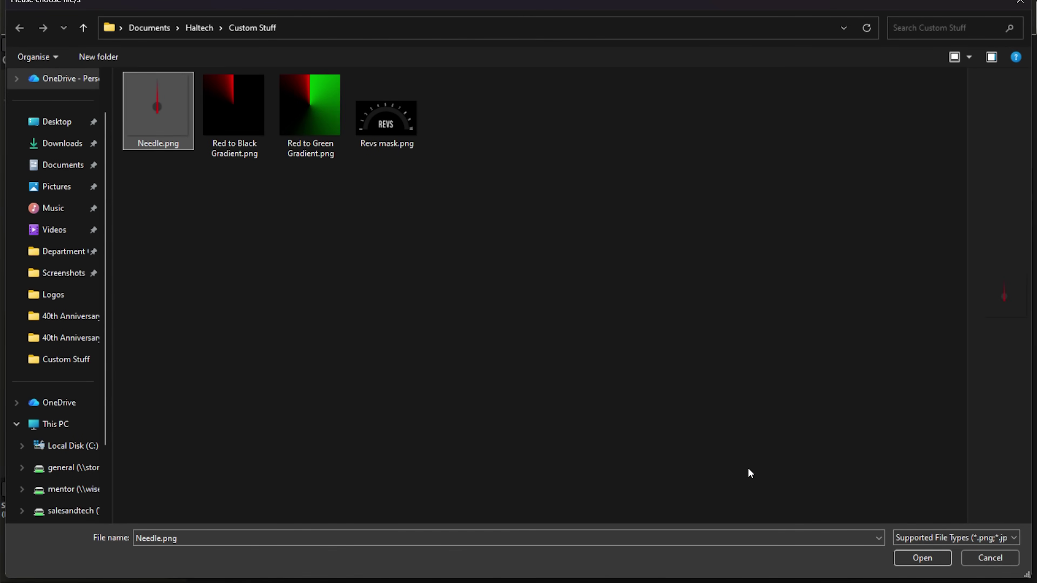
pyautogui.click(924, 557)
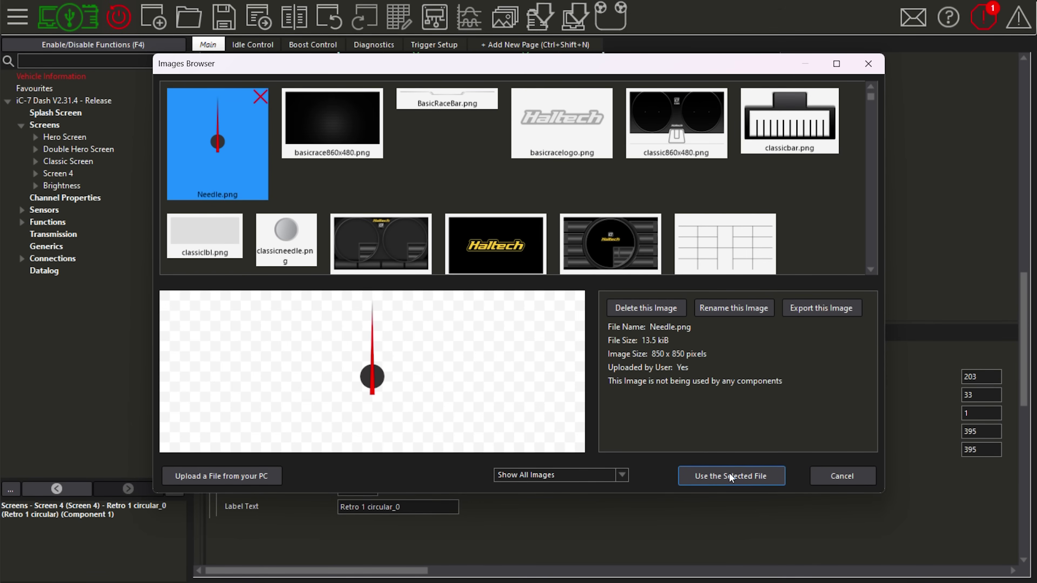
# Apply Needle.png as the gauge's needle, then turn on simulation and sweep the revs to test it
pyautogui.click(729, 472)
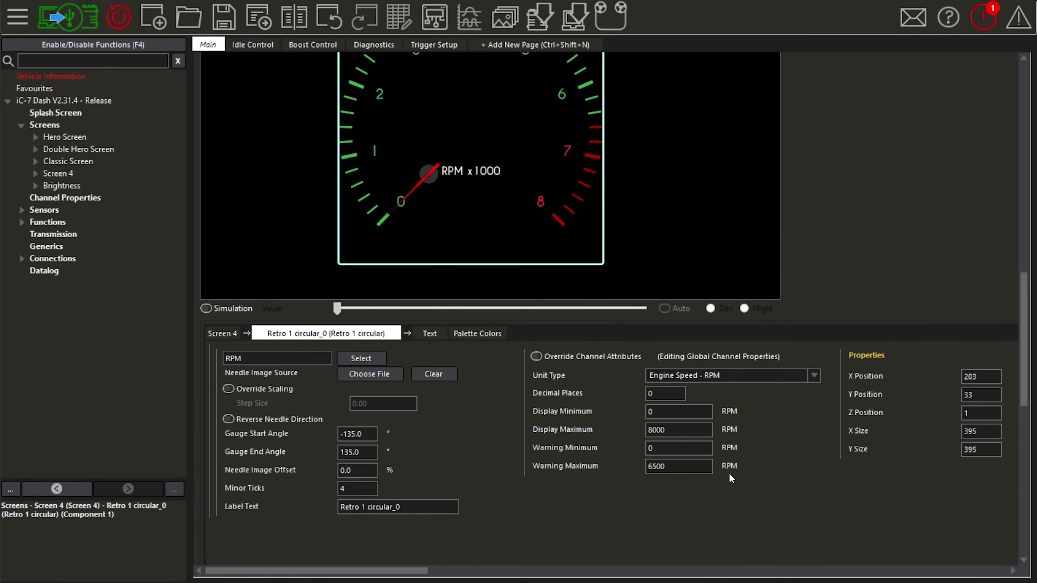
pyautogui.scroll(2, 523, 196)
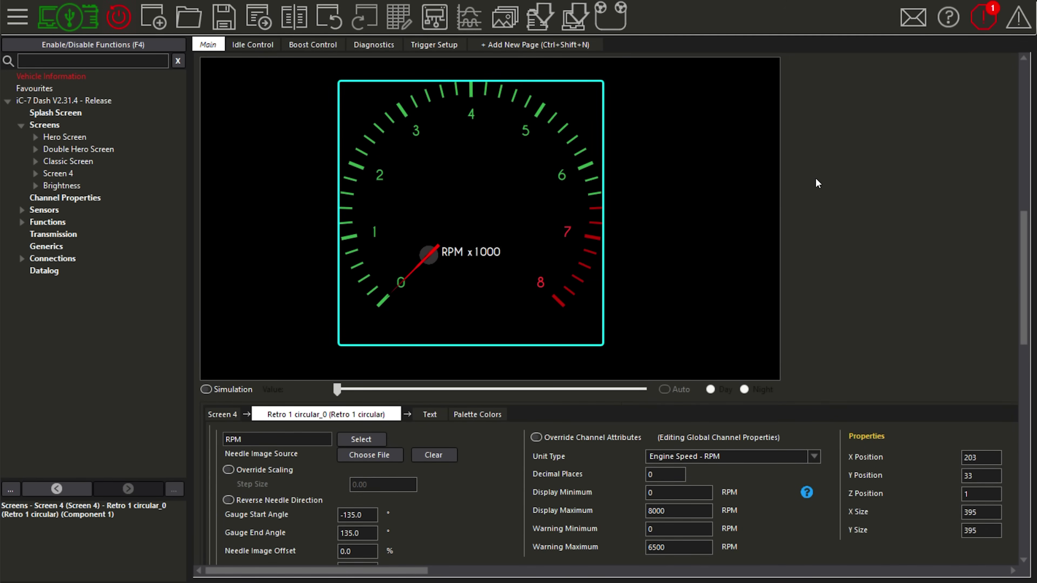
pyautogui.click(218, 388)
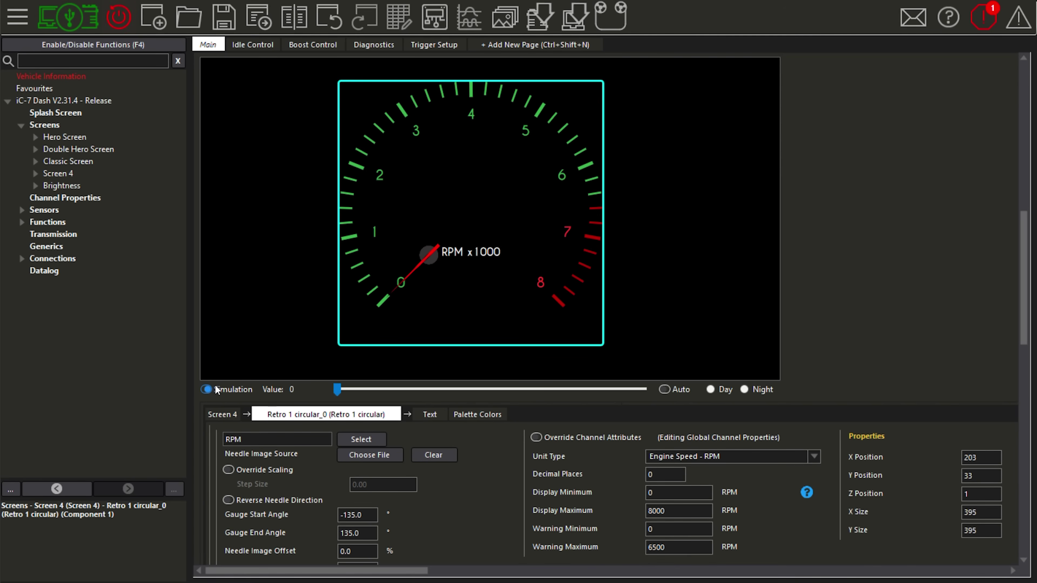
pyautogui.moveTo(335, 389); pyautogui.dragTo(489, 389)
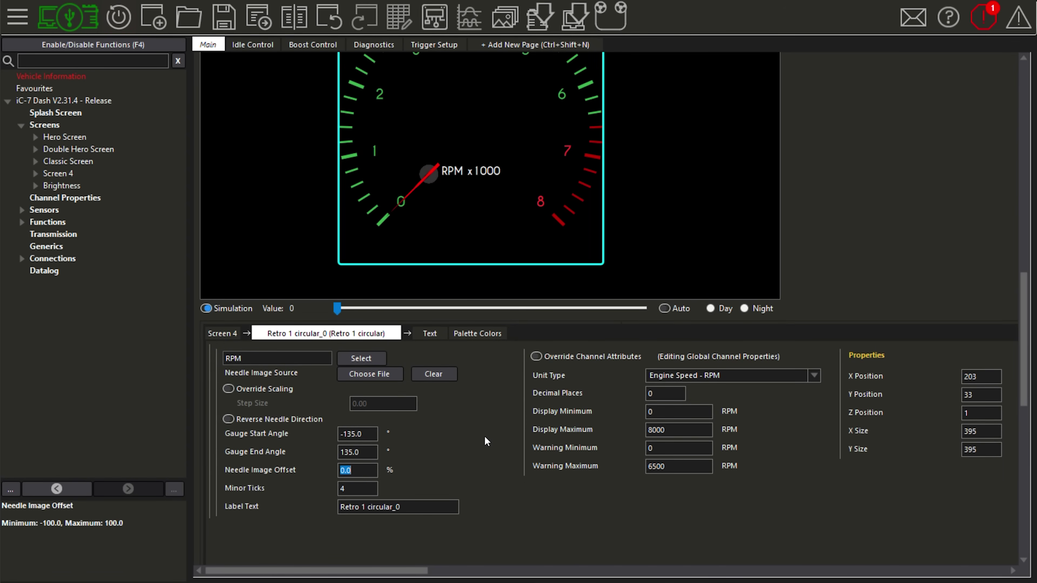
# Set the Needle Image Offset to -50% so the needle pivots from the dial's centre
pyautogui.write('-50')
pyautogui.press('Return')
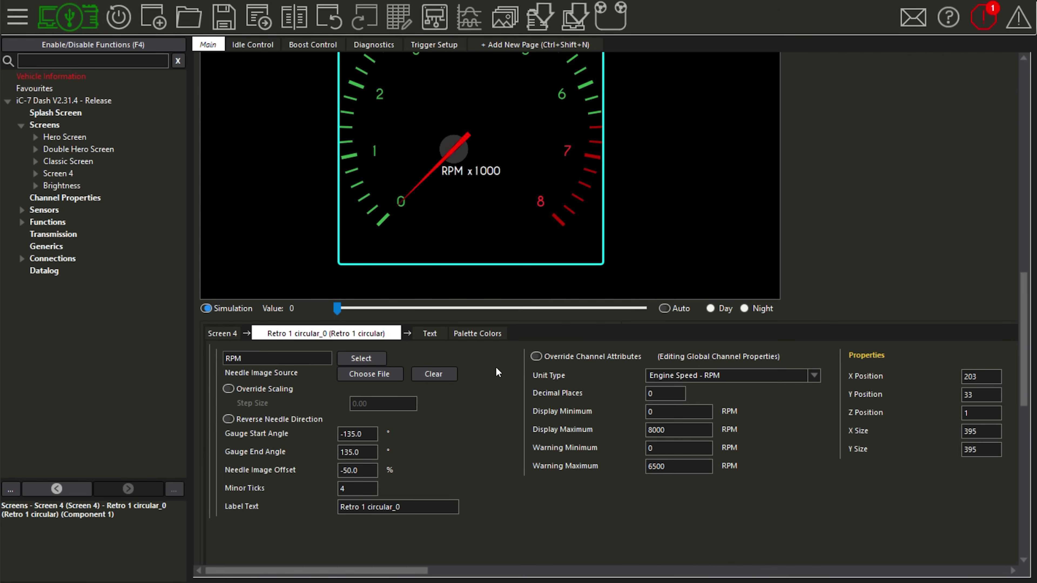
pyautogui.scroll(2, 485, 436)
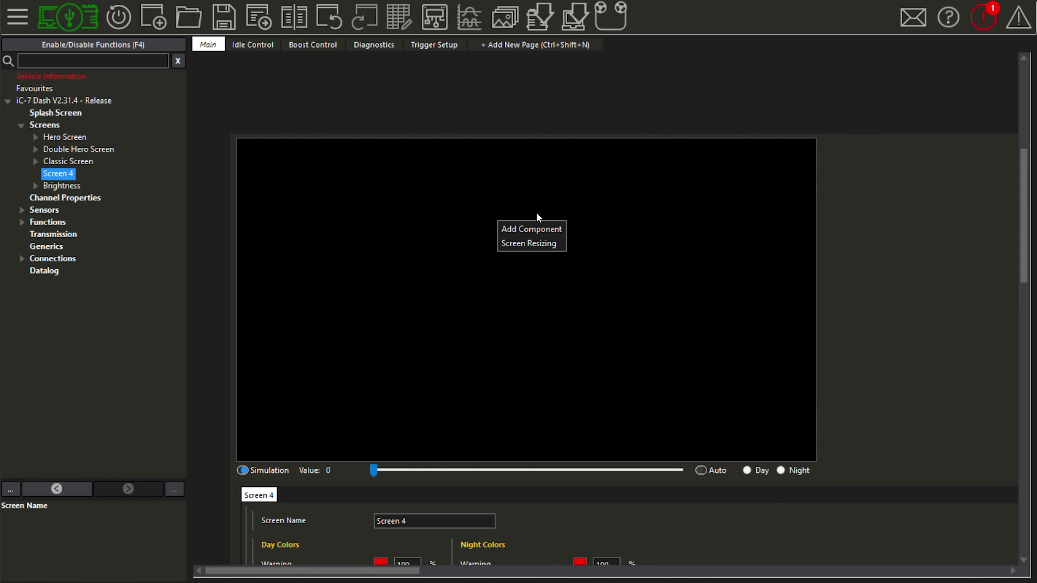
# Add an Image component to Screen 4
pyautogui.click(540, 232)
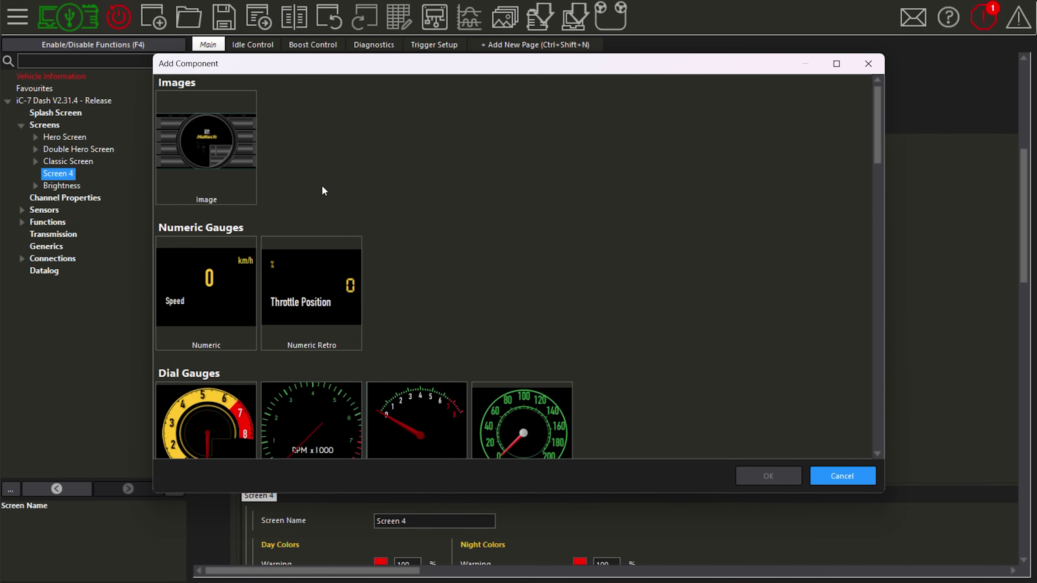
pyautogui.click(243, 170)
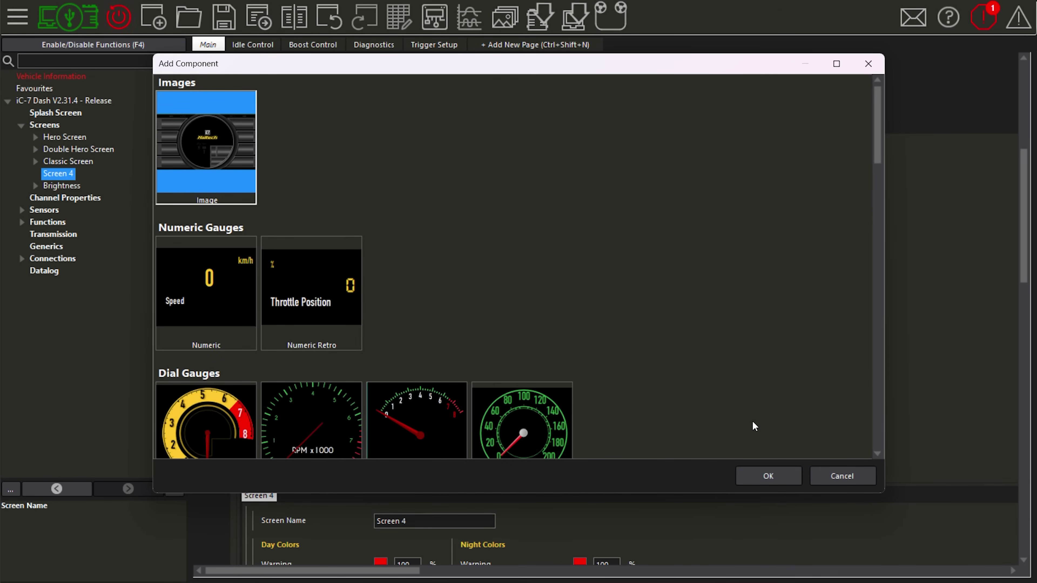
pyautogui.click(765, 478)
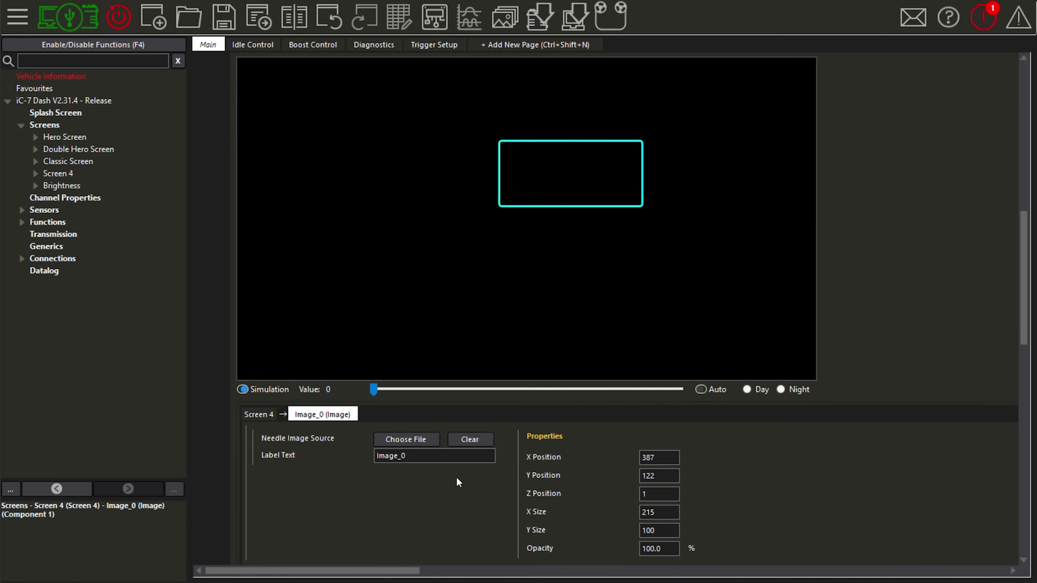
# Upload Revs mask.png as the image source and stretch it across the whole canvas
pyautogui.click(411, 439)
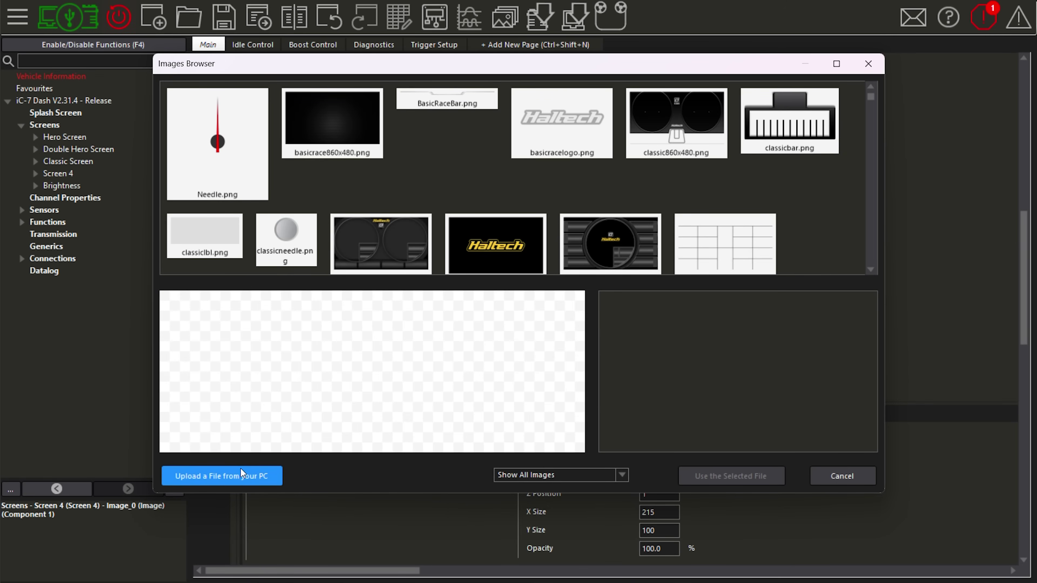
pyautogui.click(222, 475)
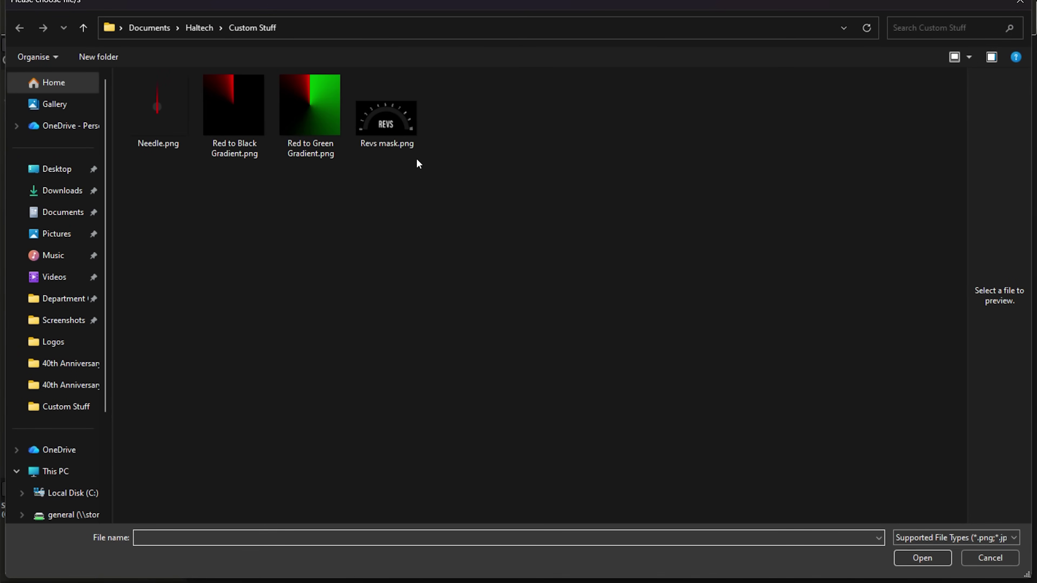
pyautogui.click(363, 125)
pyautogui.click(923, 557)
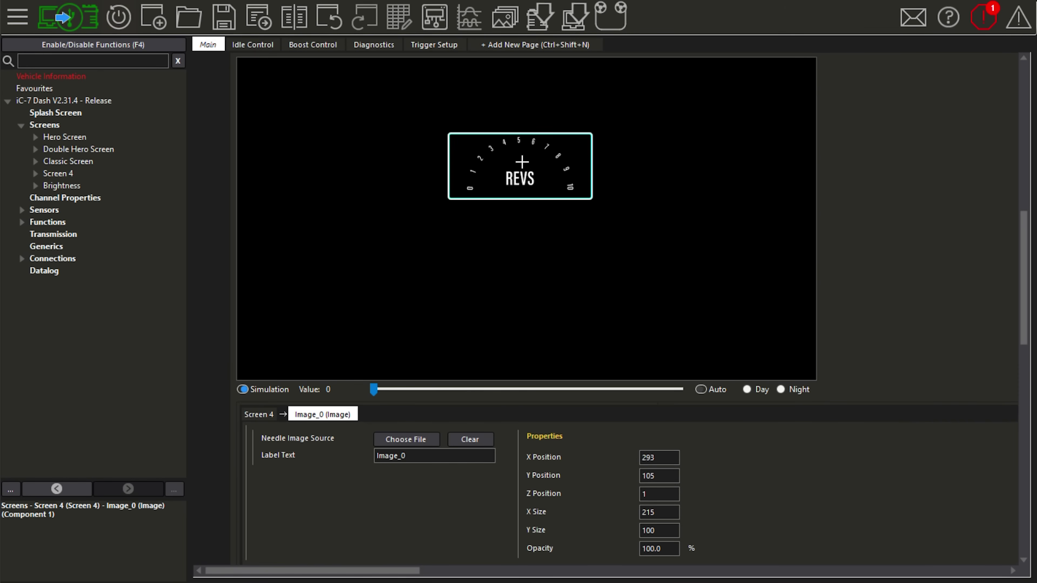
pyautogui.moveTo(522, 162); pyautogui.dragTo(570, 379)
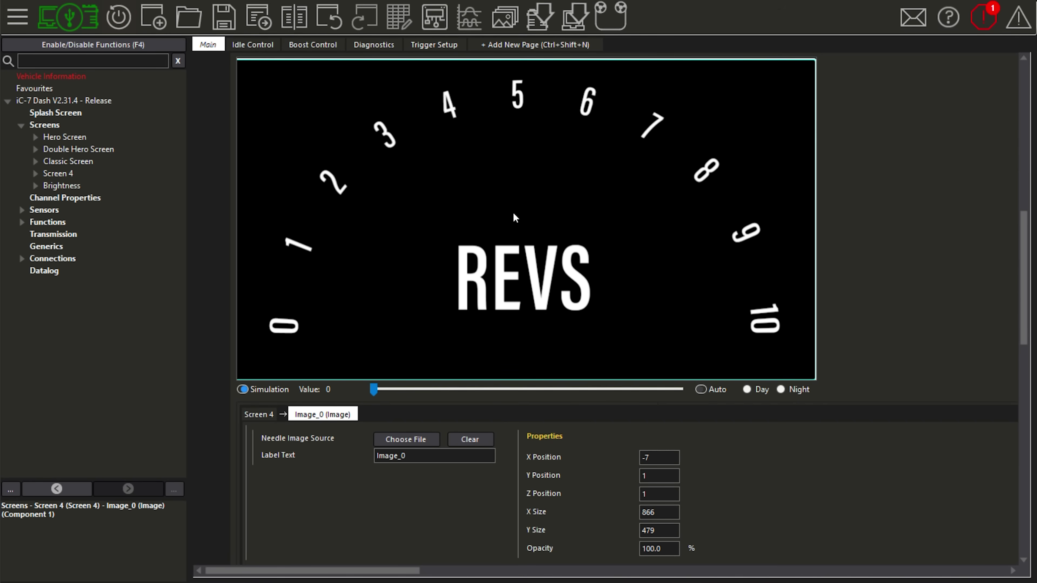
pyautogui.rightClick(497, 206)
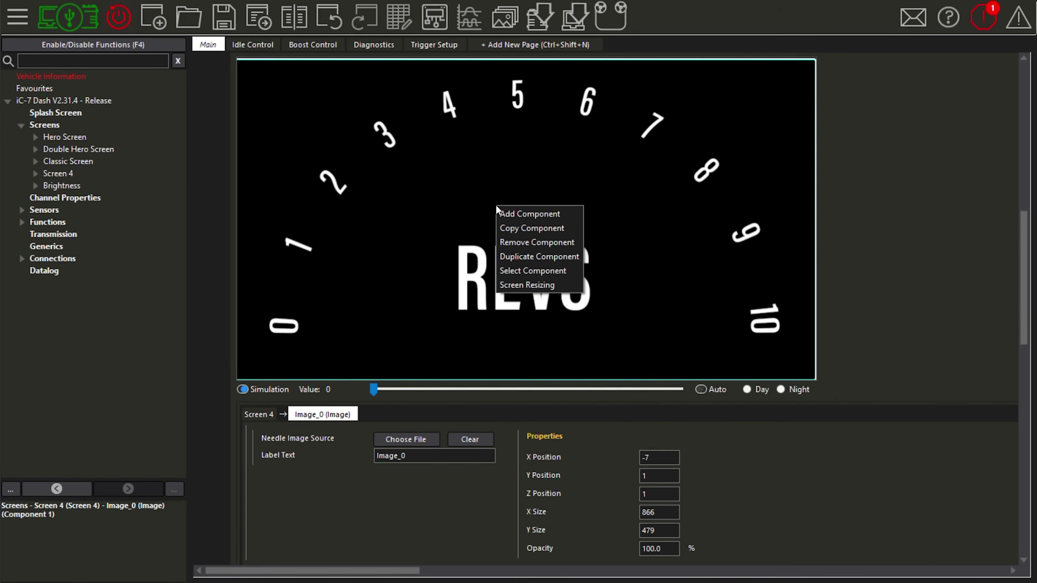
# Add another Retro 1 circular dial gauge on top of the REVS background
pyautogui.click(514, 213)
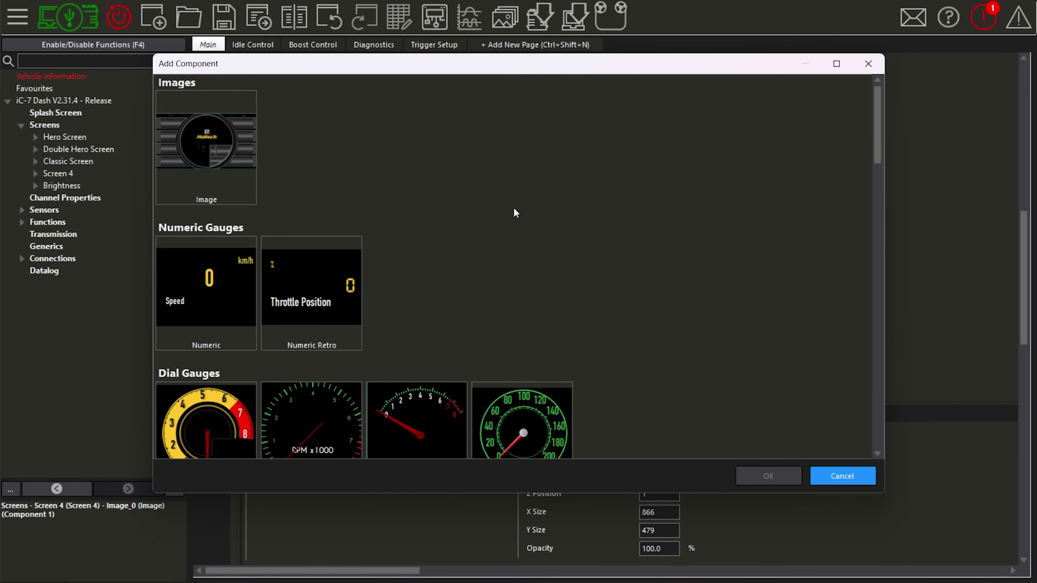
pyautogui.scroll(-4, 351, 353)
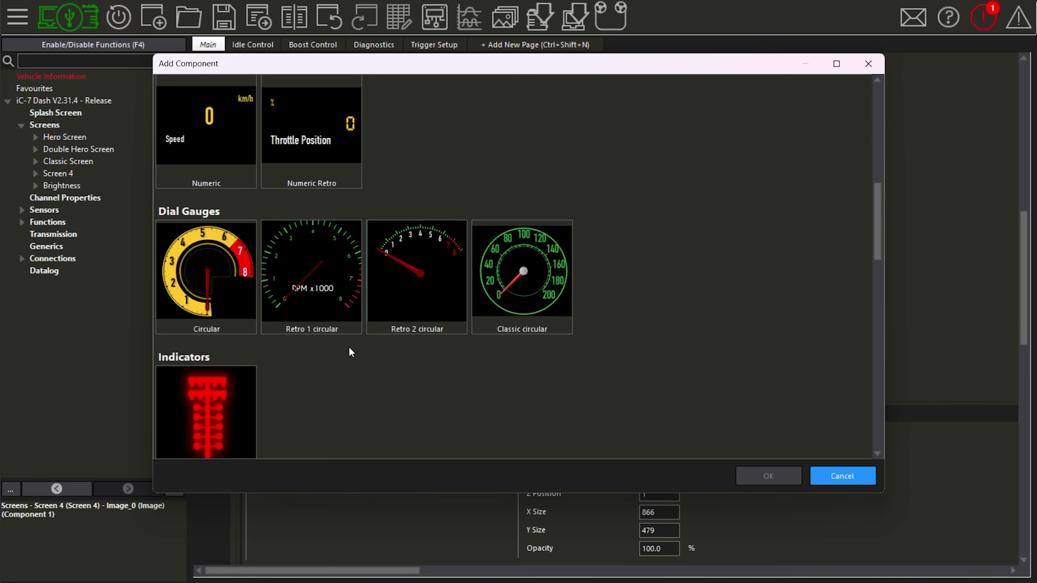
pyautogui.click(302, 285)
pyautogui.click(768, 476)
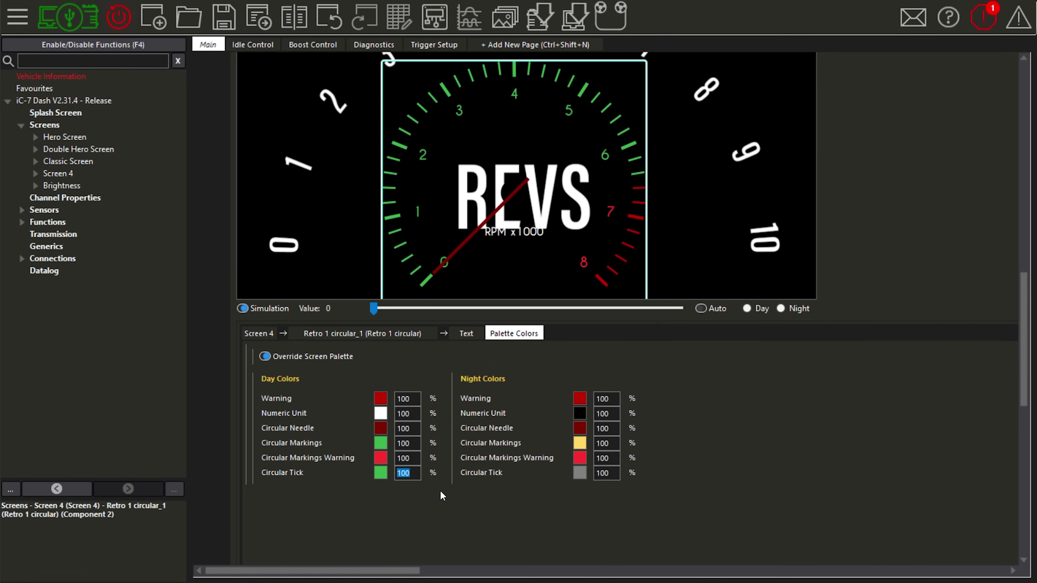
# Hide the gauge's scale numbers and tick marks by setting their palette opacity to 0
pyautogui.click(410, 458)
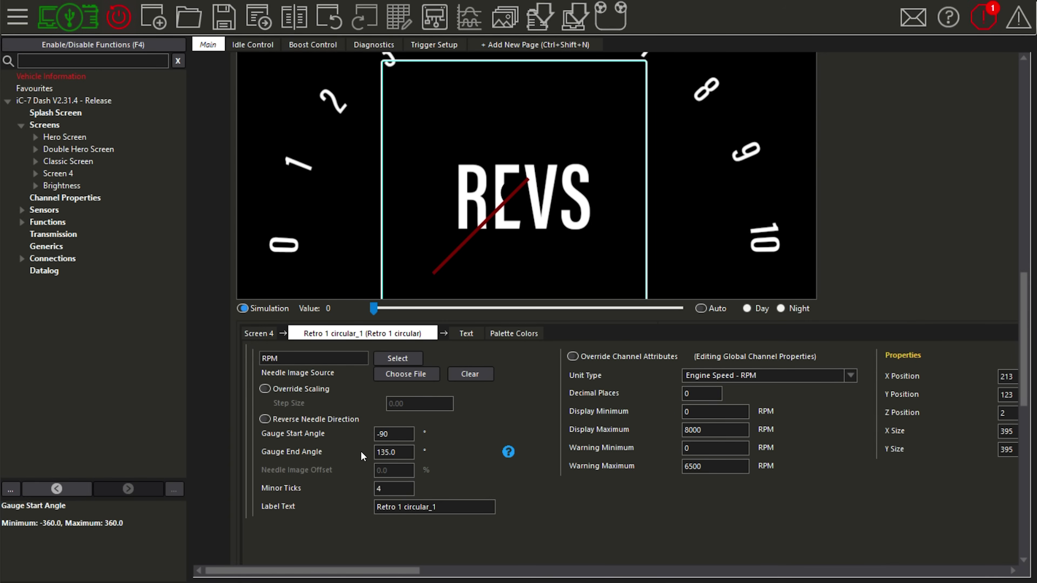
# Set the Gauge End Angle to 90 so the gauge sweeps from -90 to 90 degrees
pyautogui.click(399, 451)
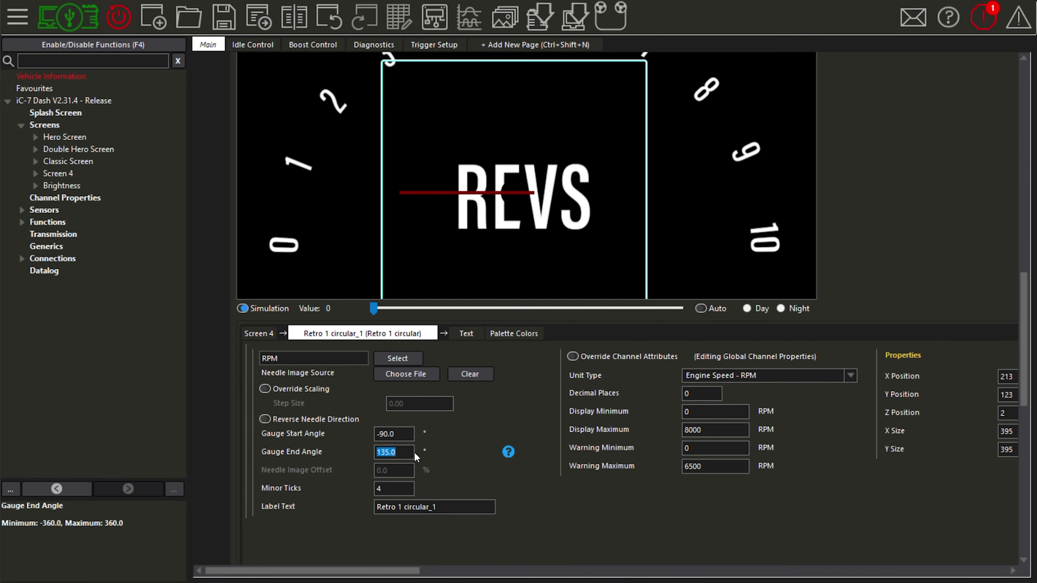
pyautogui.write('90')
pyautogui.press('Return')
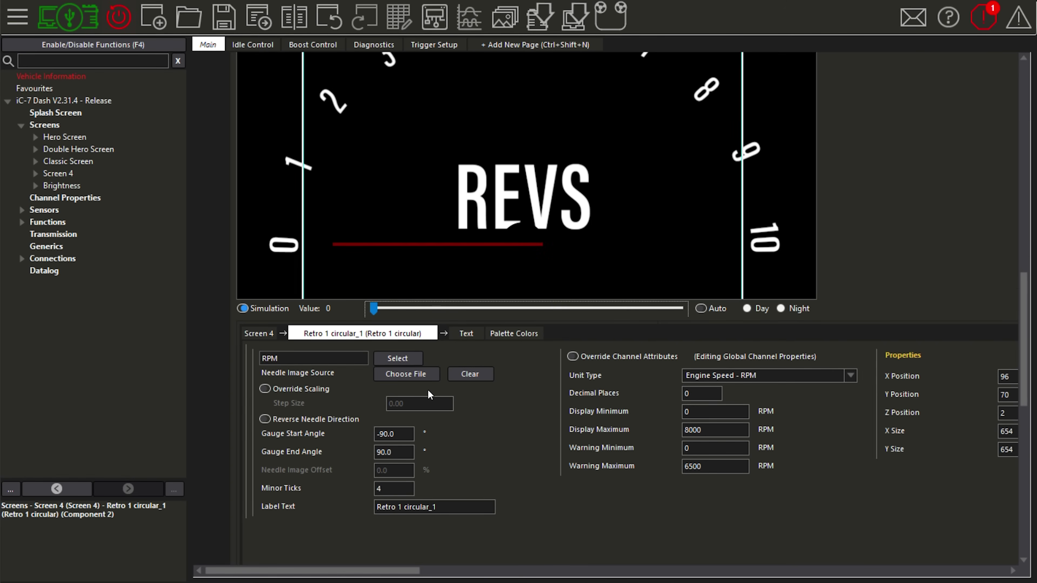
pyautogui.click(422, 374)
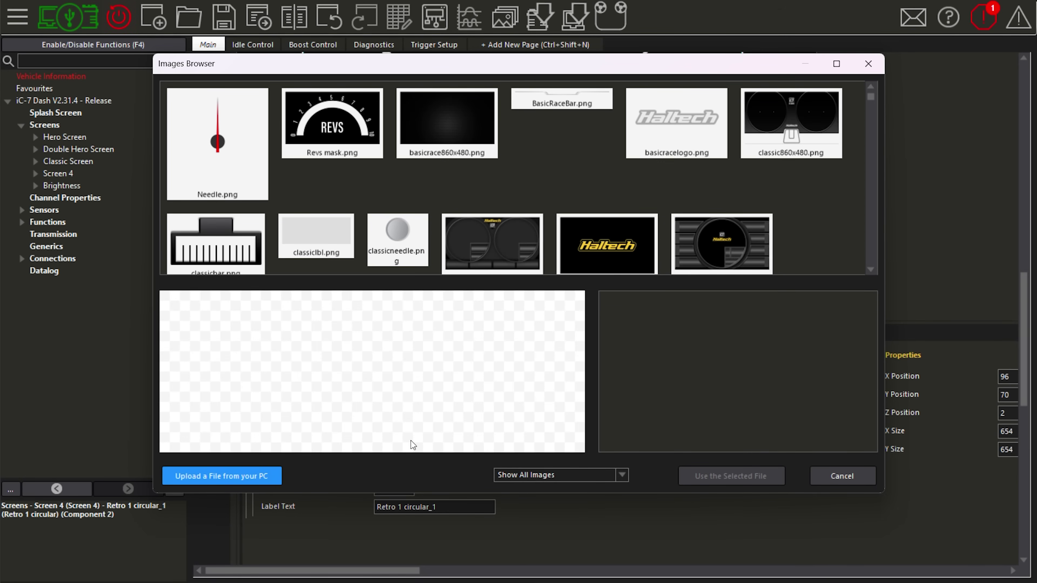
# Upload Red to Black Gradient.png and apply it as the gauge's needle image
pyautogui.click(260, 479)
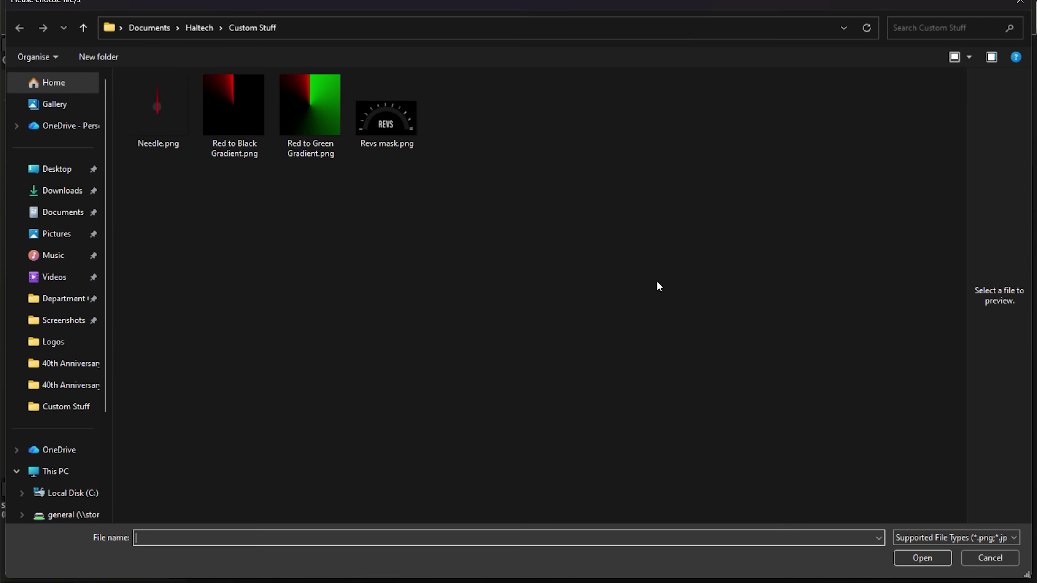
pyautogui.click(205, 132)
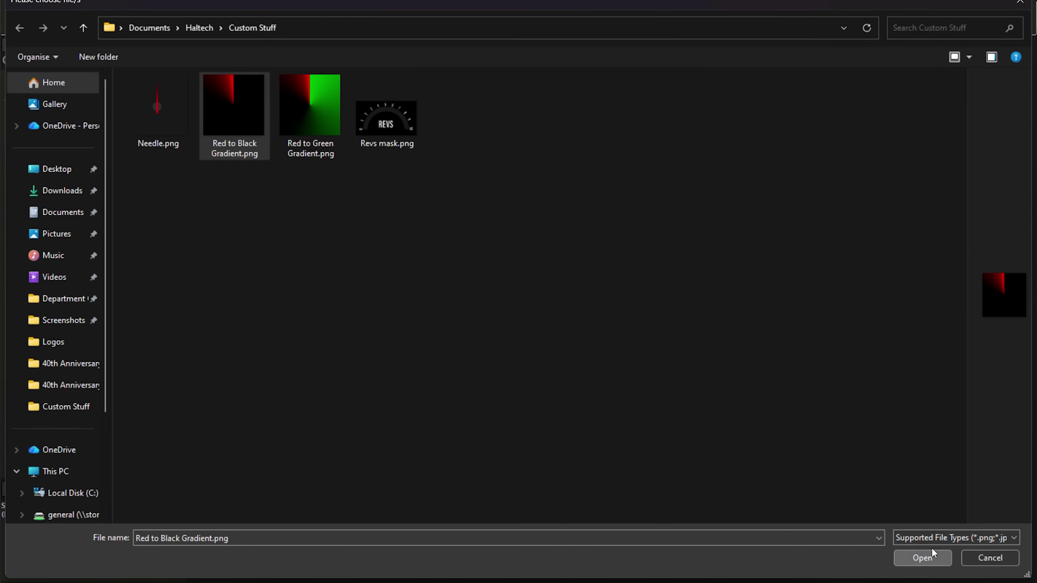
pyautogui.click(924, 559)
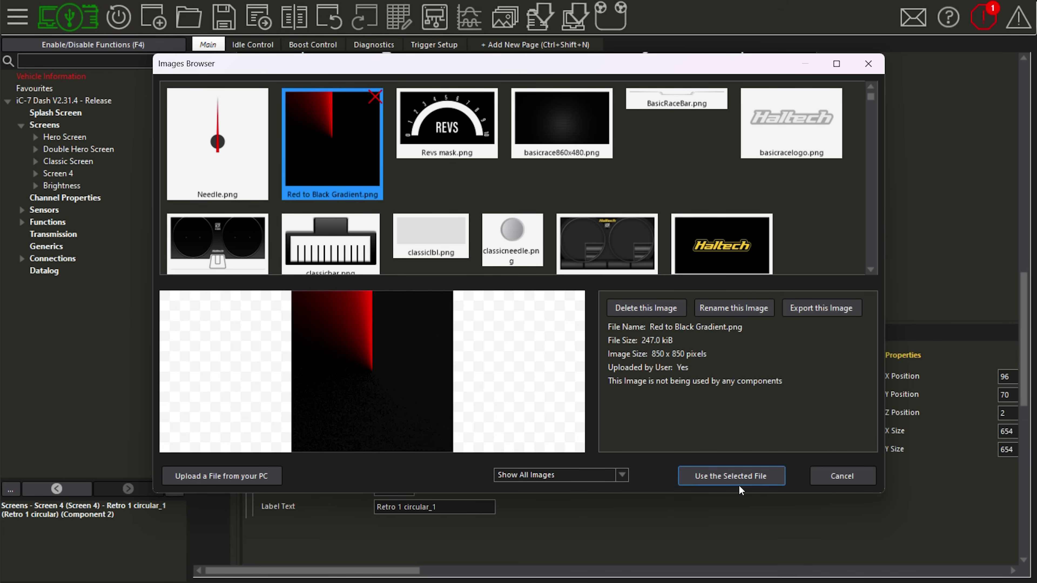
pyautogui.click(745, 474)
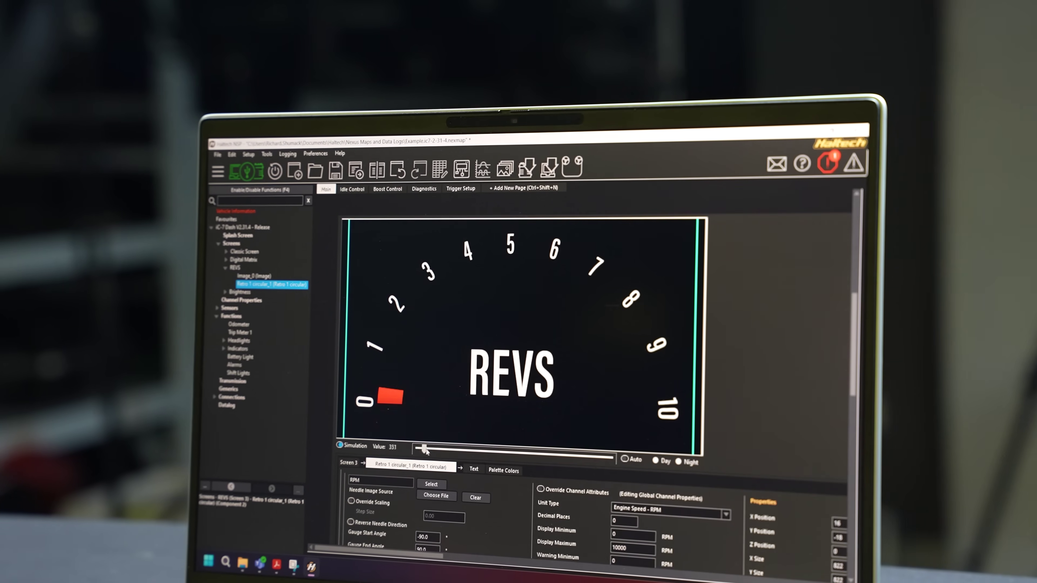
pyautogui.moveTo(430, 445); pyautogui.dragTo(606, 454)
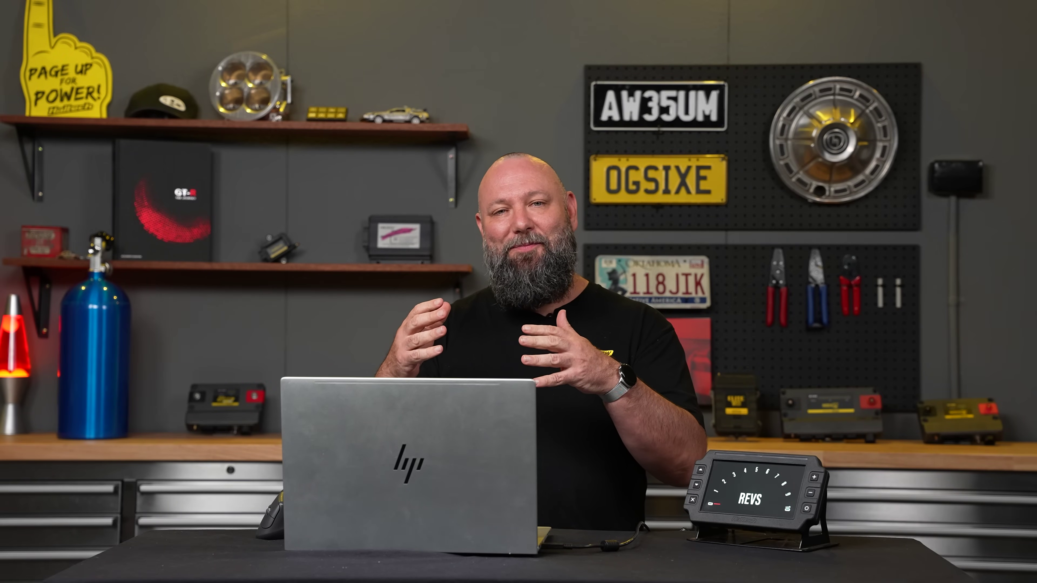